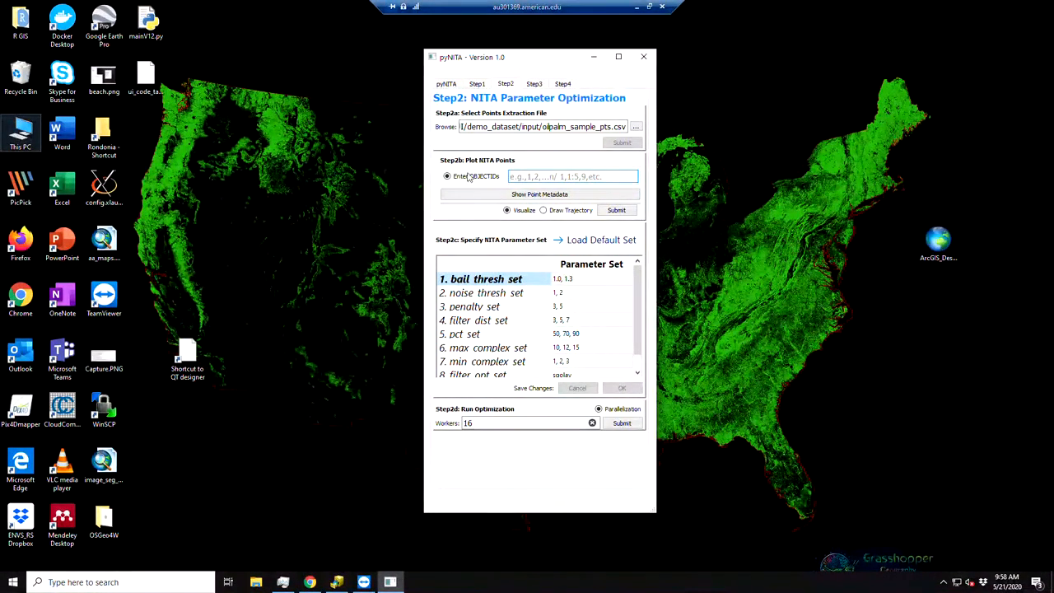
# Visualize the NITA fits for OBJECTIDs 1:9, then close the figure after reviewing it
pyautogui.click(531, 177)
pyautogui.write('1:9')
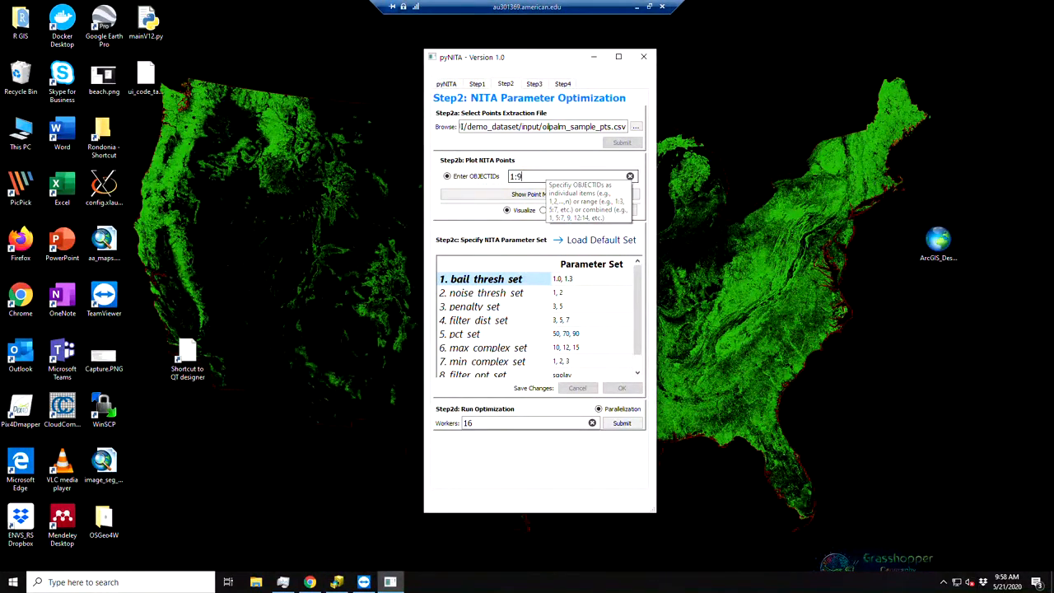
pyautogui.press('Tab')
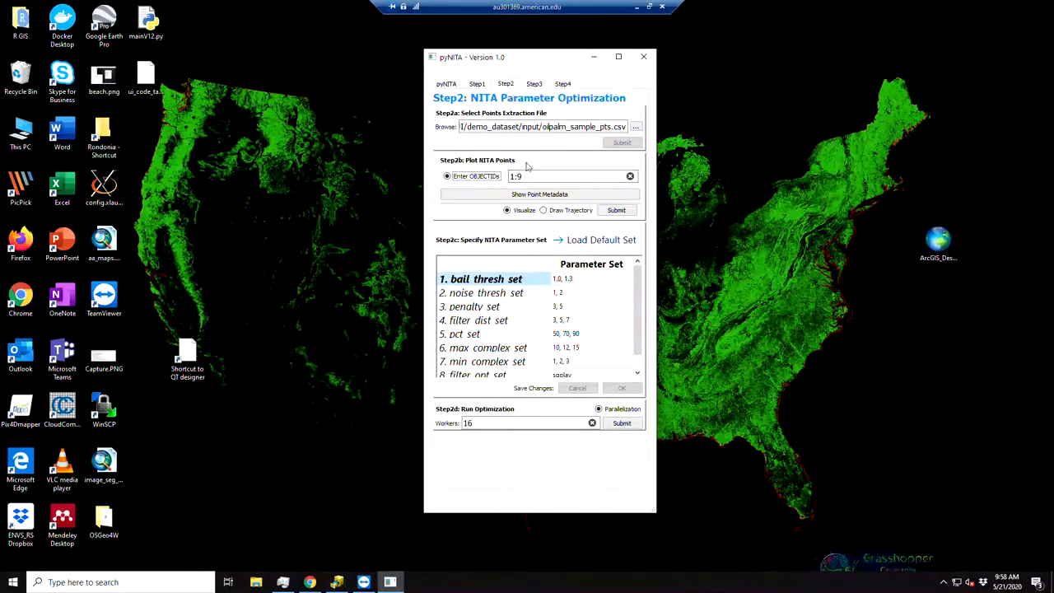
pyautogui.click(617, 210)
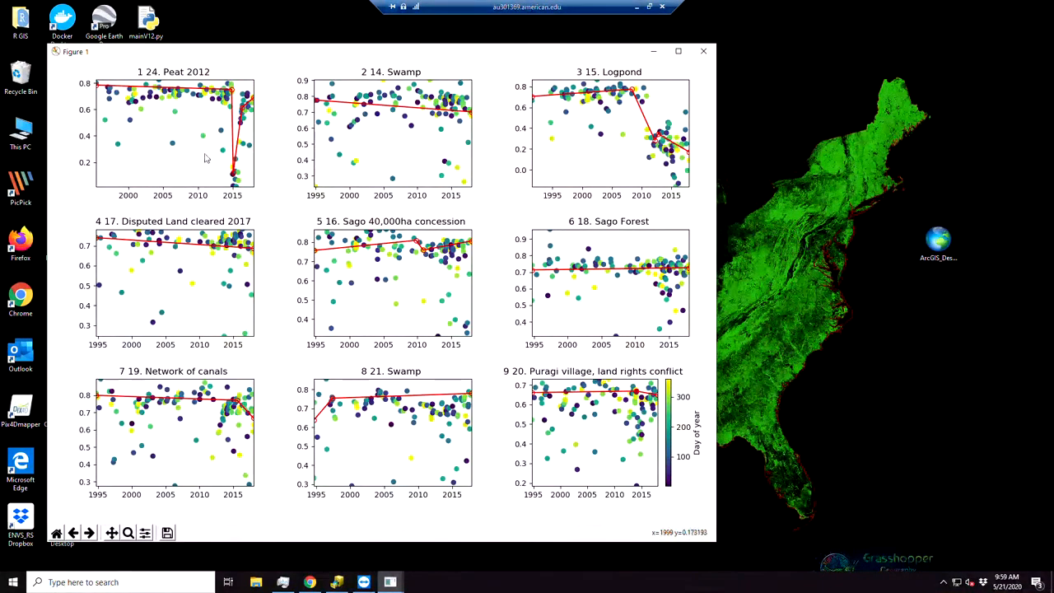
pyautogui.click(704, 51)
# Visualize the NITA fits for OBJECTIDs 10:18 and close the figure after reviewing it
pyautogui.moveTo(539, 176); pyautogui.dragTo(425, 178)
pyautogui.write('10:189')
pyautogui.press('BackSpace')
pyautogui.click(616, 210)
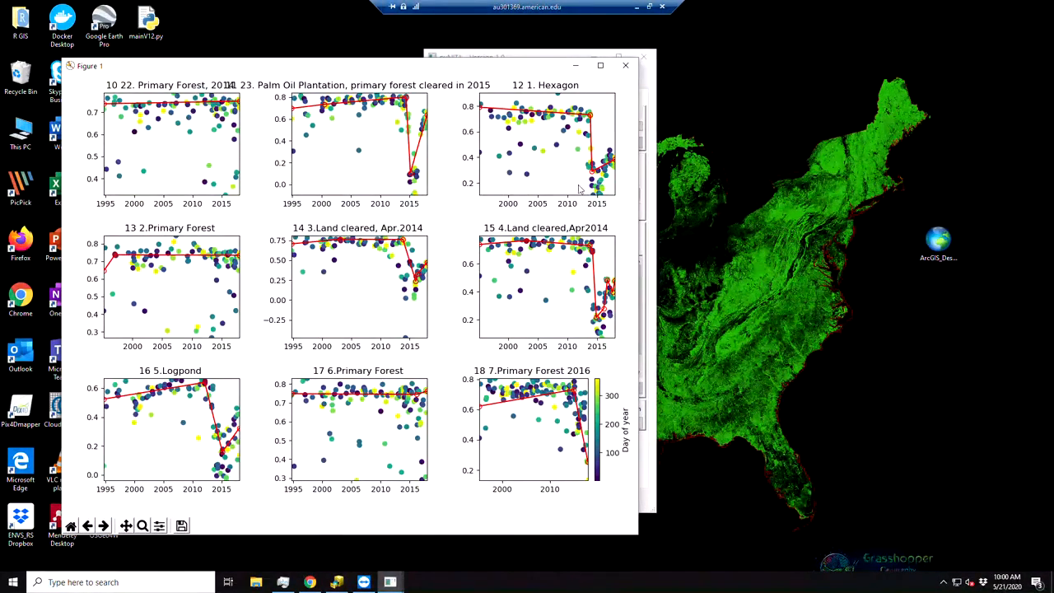
pyautogui.click(626, 65)
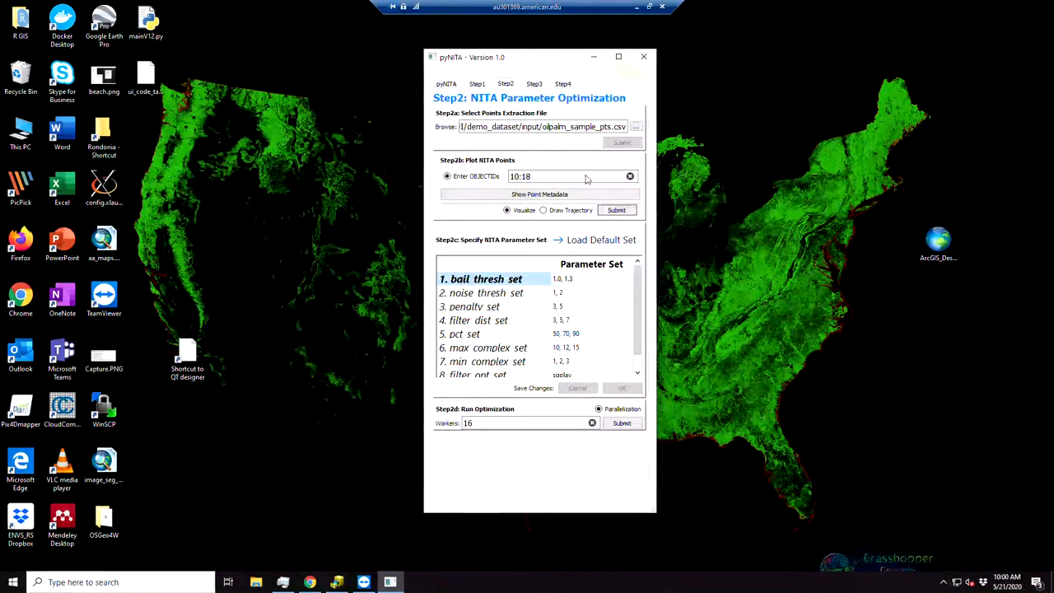
# Start a manual trajectory drawing session for OBJECTIDs 1,3,7,15,18
pyautogui.moveTo(553, 177); pyautogui.dragTo(429, 170)
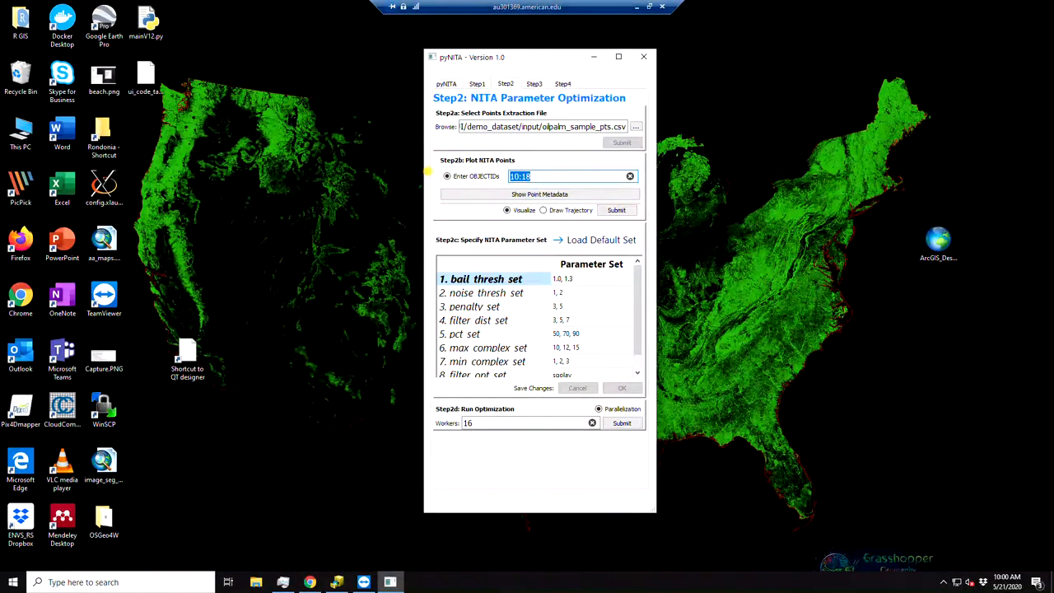
pyautogui.write('1,3,7,15,18')
pyautogui.click(544, 211)
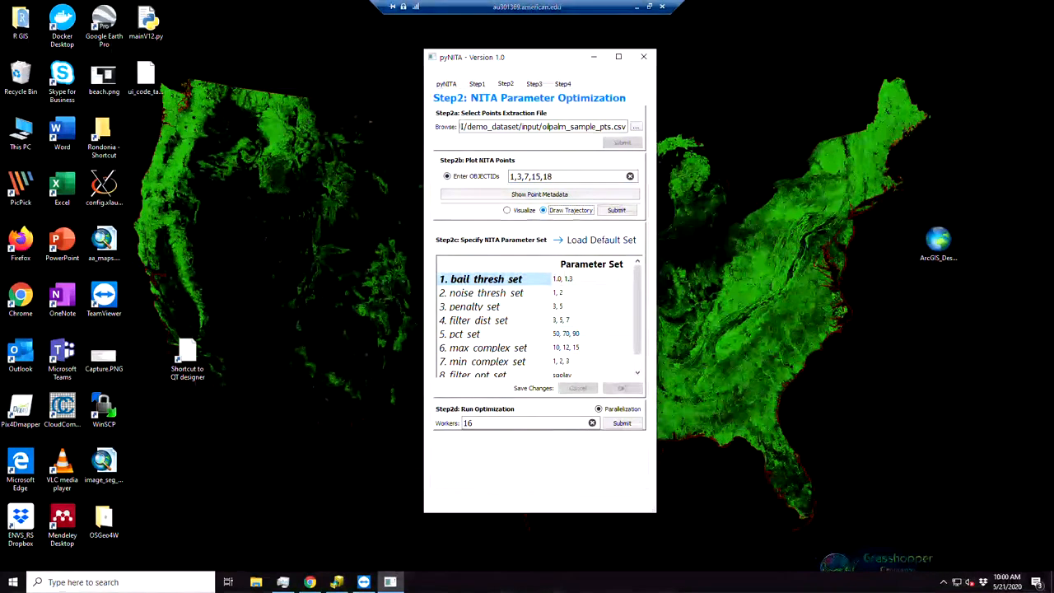
pyautogui.click(617, 211)
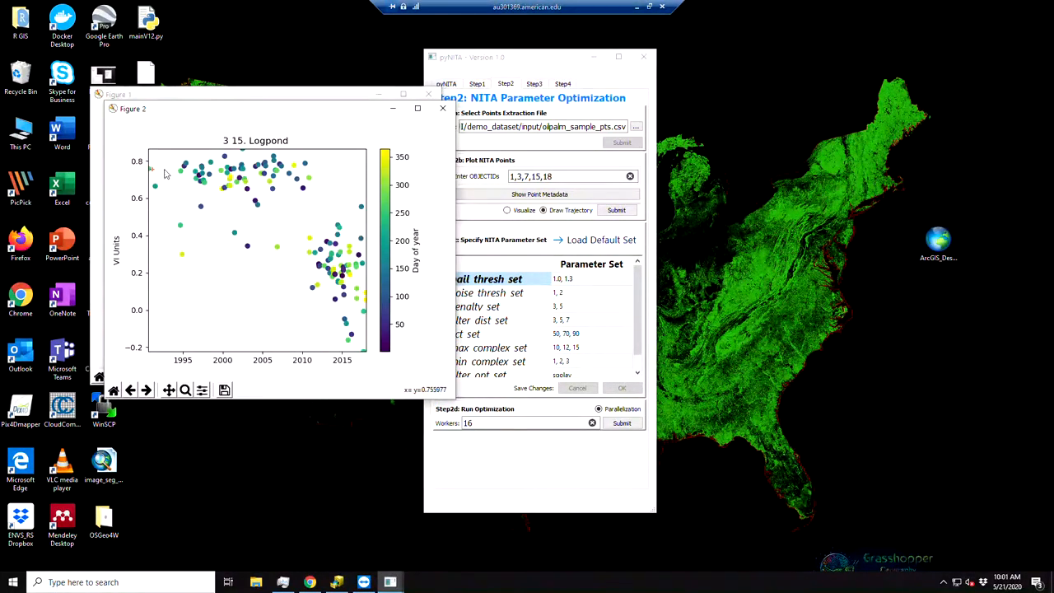
# Draw the Logpond (point 3) trajectory along the high values to about 2010, down the drop, and along the low values to the end
pyautogui.click(304, 171)
pyautogui.click(314, 253)
pyautogui.click(360, 257)
pyautogui.press('Return')
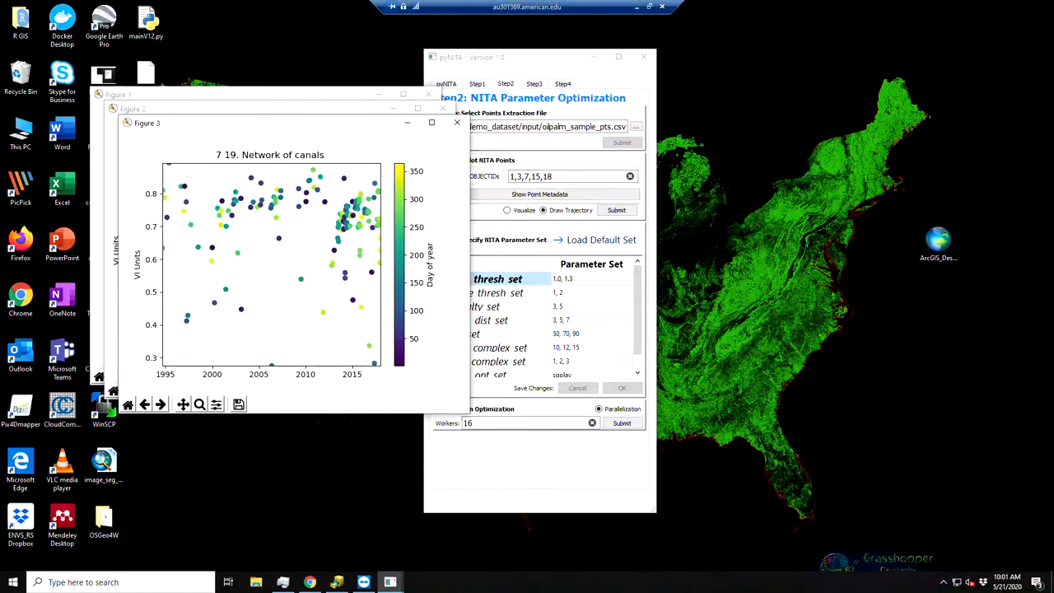
# Draw the Network of canals (point 7) trajectory from 1995 at about 0.8 to about 2011, then down around 2013
pyautogui.click(165, 196)
pyautogui.click(318, 191)
pyautogui.click(330, 266)
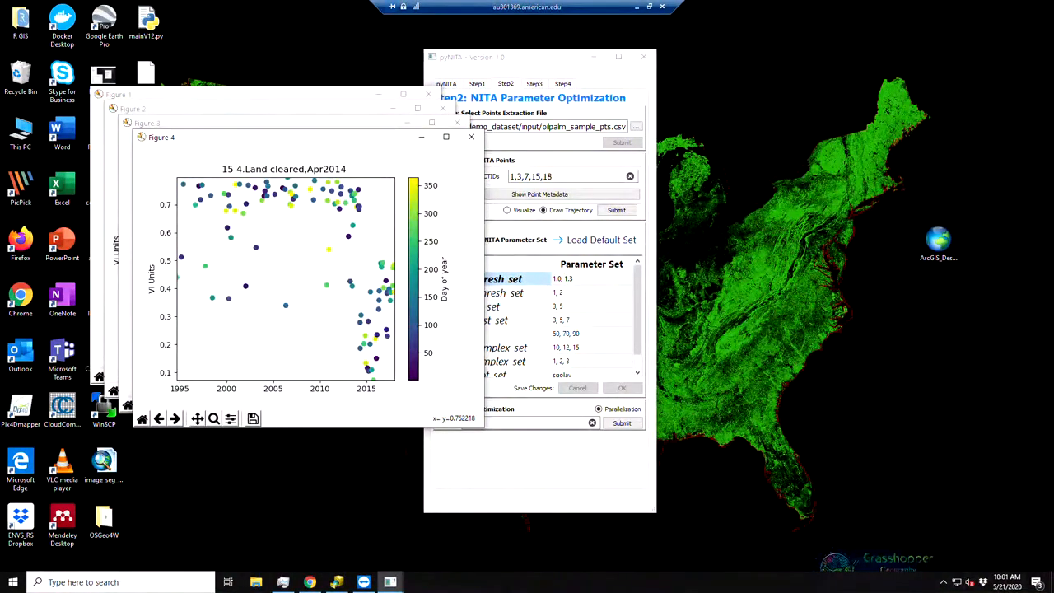
# Draw and finish the trajectories for point 15 (Land cleared, Apr2014) and point 18 (Primary Forest 2016)
pyautogui.click(181, 188)
pyautogui.click(368, 370)
pyautogui.press('Return')
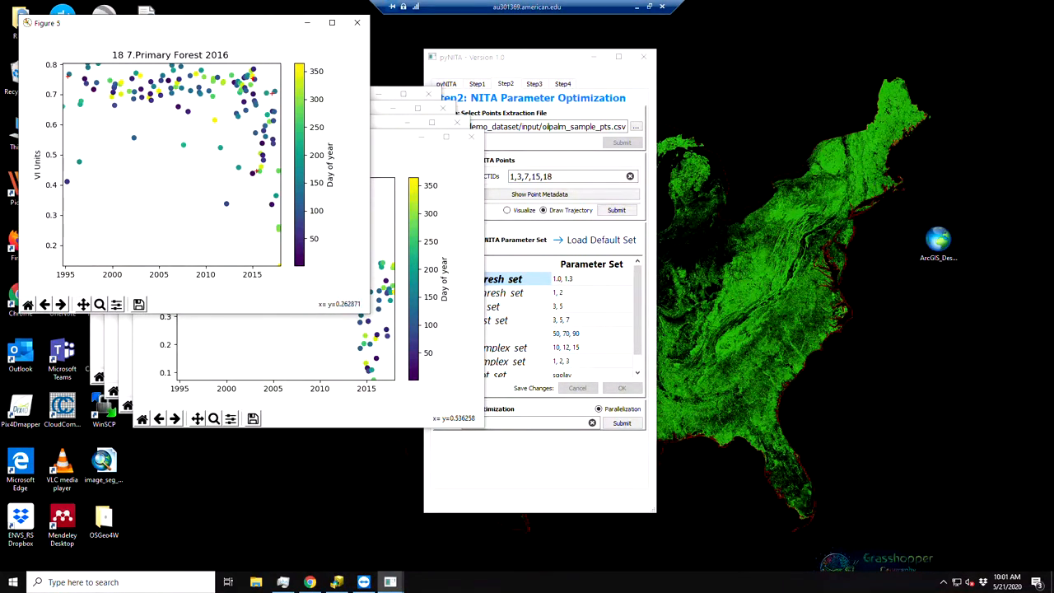
pyautogui.press('Return')
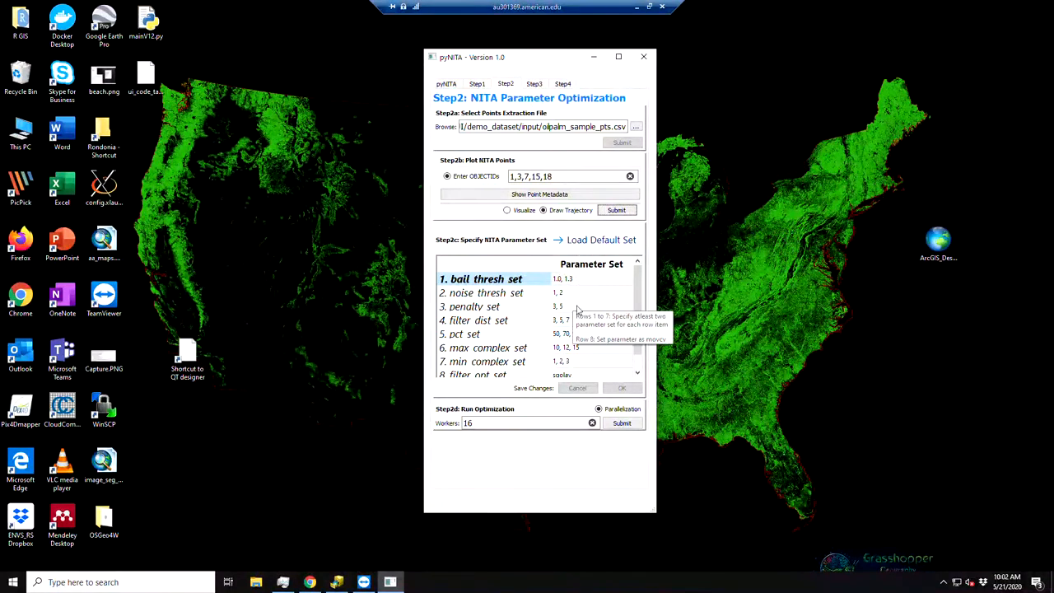
# Review the NITA parameter sets through filter opt set and run the parallelized optimization with 16 workers
pyautogui.moveTo(638, 300); pyautogui.dragTo(638, 315)
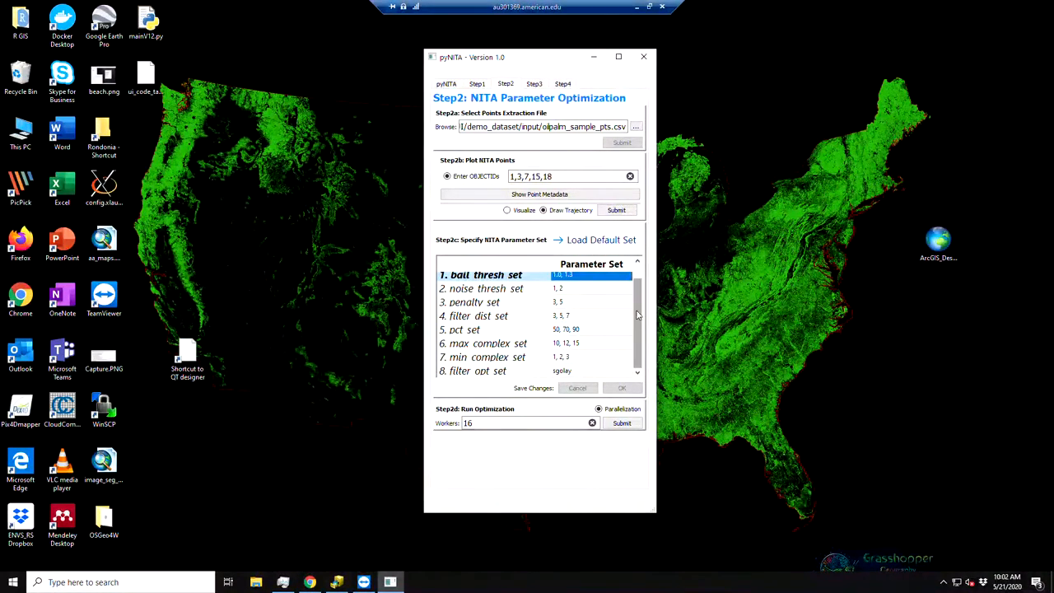
pyautogui.click(579, 373)
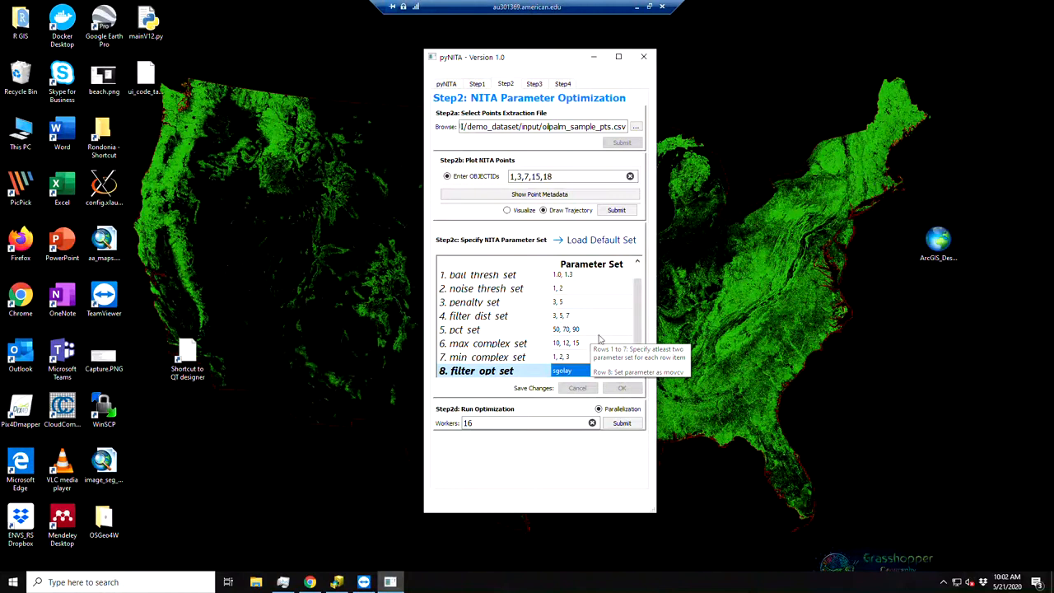
pyautogui.moveTo(637, 315); pyautogui.dragTo(639, 288)
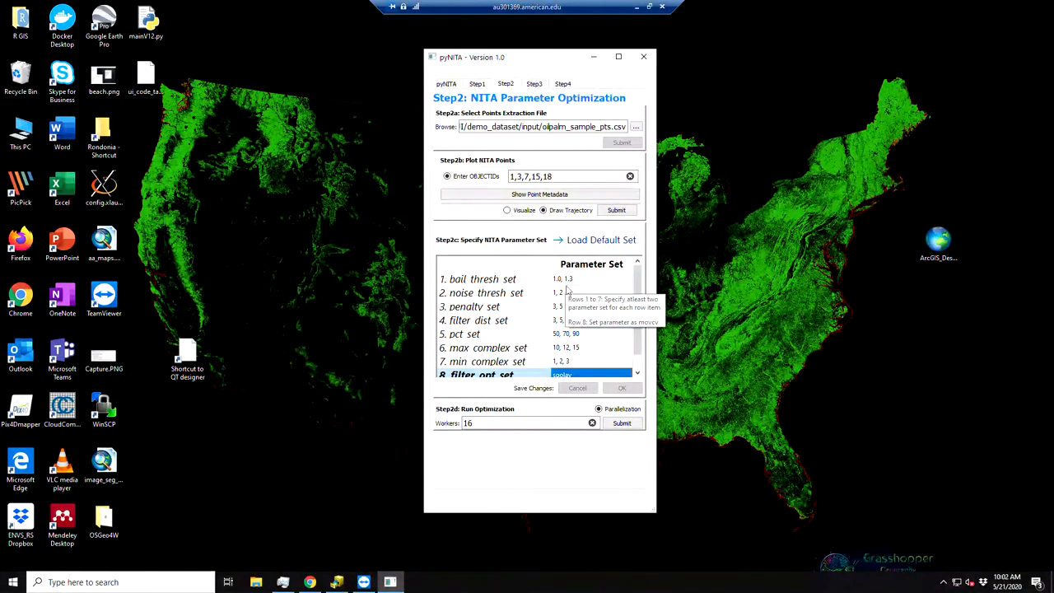
pyautogui.click(483, 423)
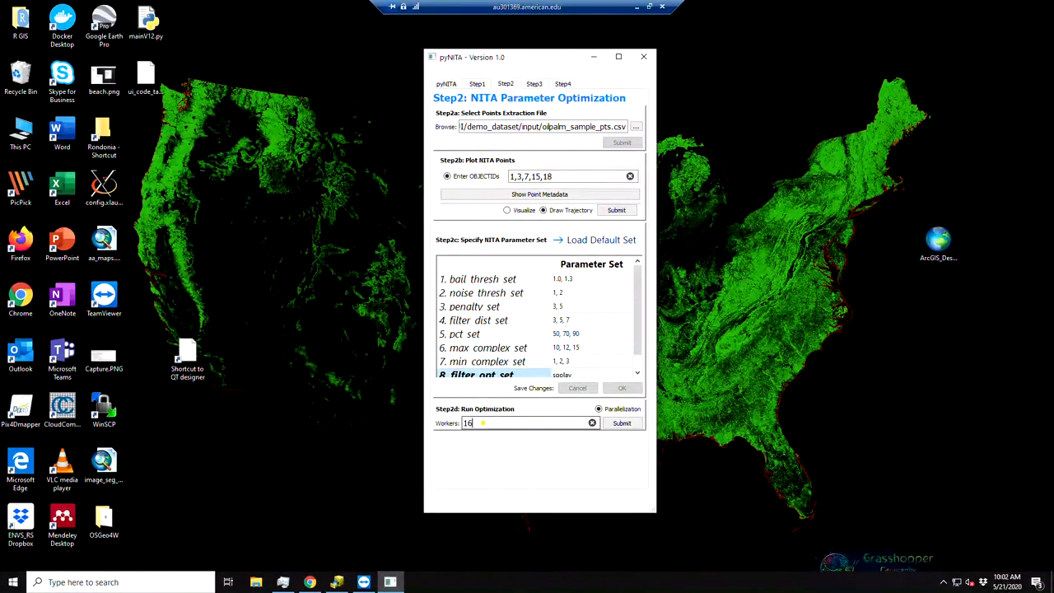
pyautogui.click(622, 423)
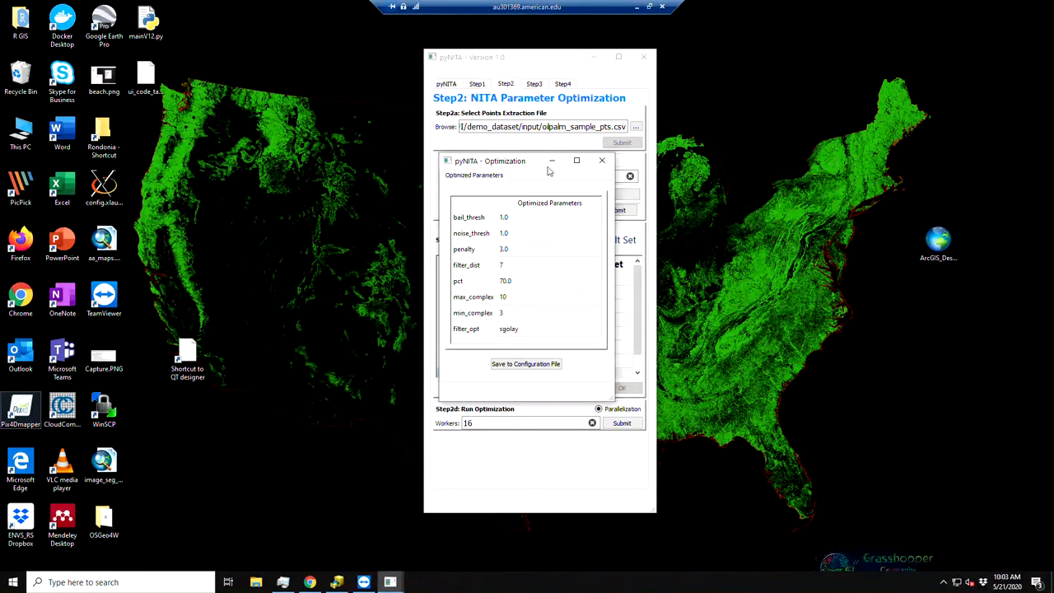
# Move the optimized parameters window beside the main window and save the parameters to the configuration file
pyautogui.moveTo(545, 162); pyautogui.dragTo(778, 175)
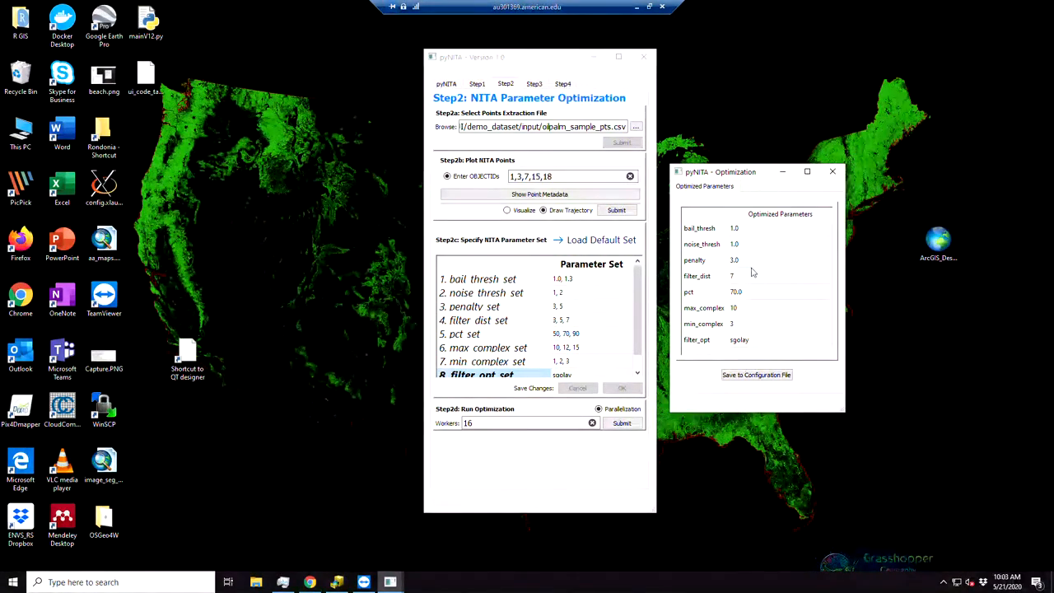
pyautogui.moveTo(767, 173); pyautogui.dragTo(763, 170)
pyautogui.click(751, 372)
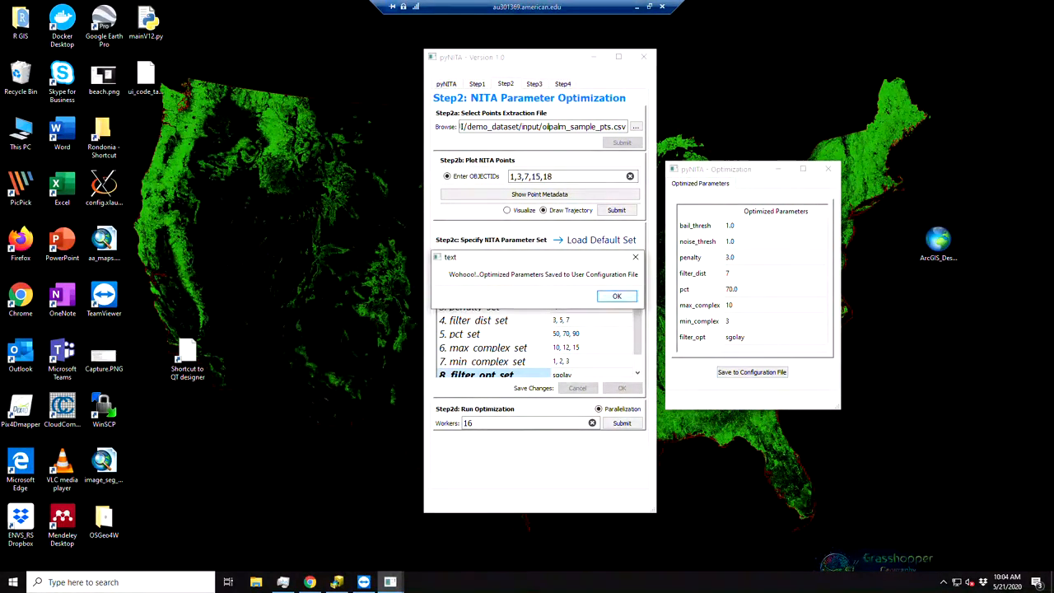
pyautogui.click(618, 296)
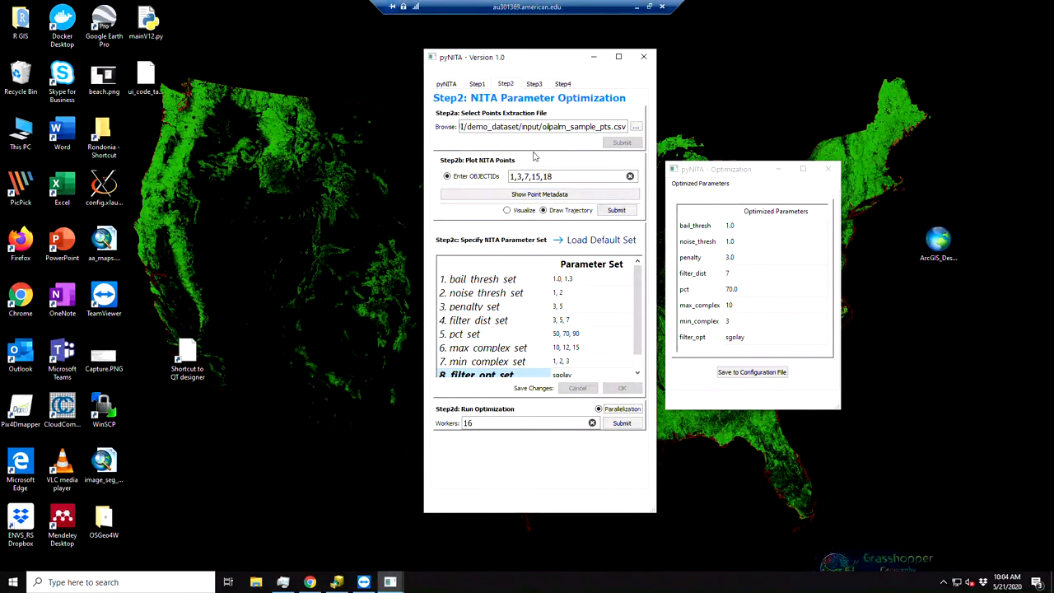
# Visualize the optimized fits for OBJECTIDs 1,3,7,15,18 in an enlarged figure, and close it after reviewing
pyautogui.click(509, 211)
pyautogui.click(616, 210)
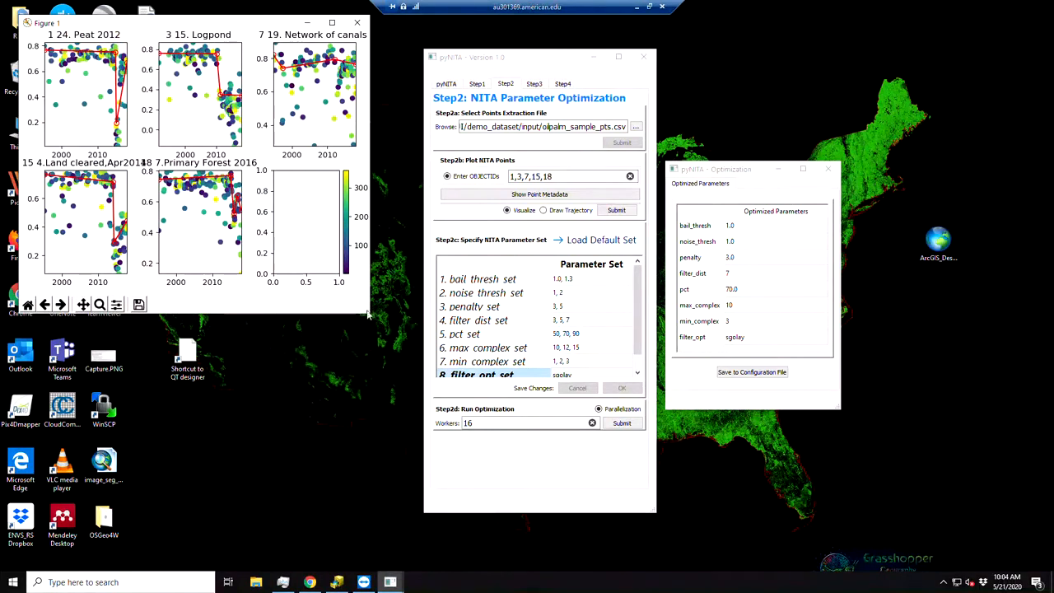
pyautogui.moveTo(405, 349); pyautogui.dragTo(581, 476)
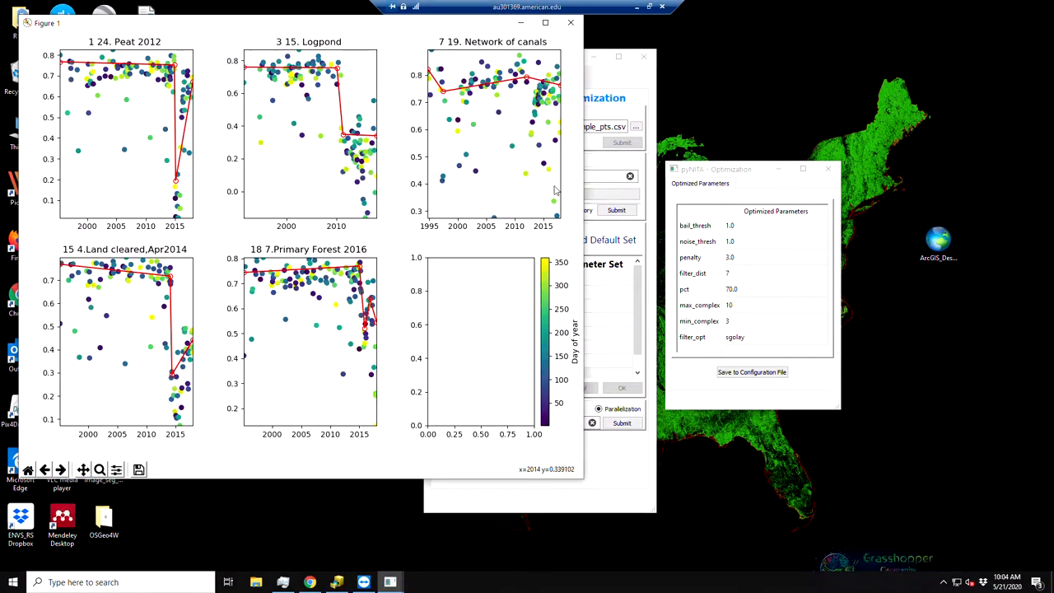
pyautogui.moveTo(432, 31); pyautogui.dragTo(398, 37)
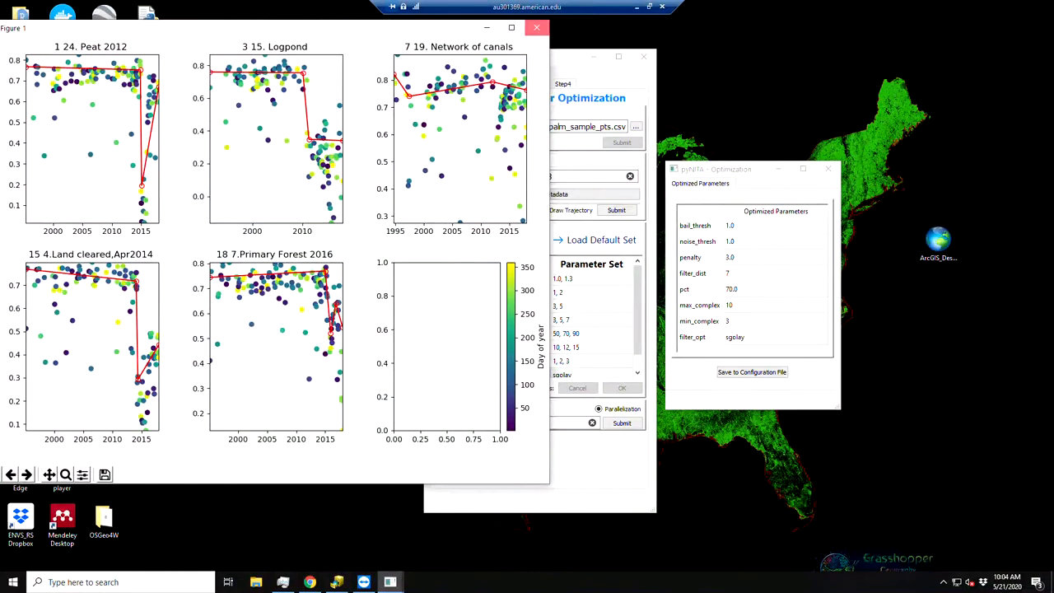
pyautogui.click(536, 27)
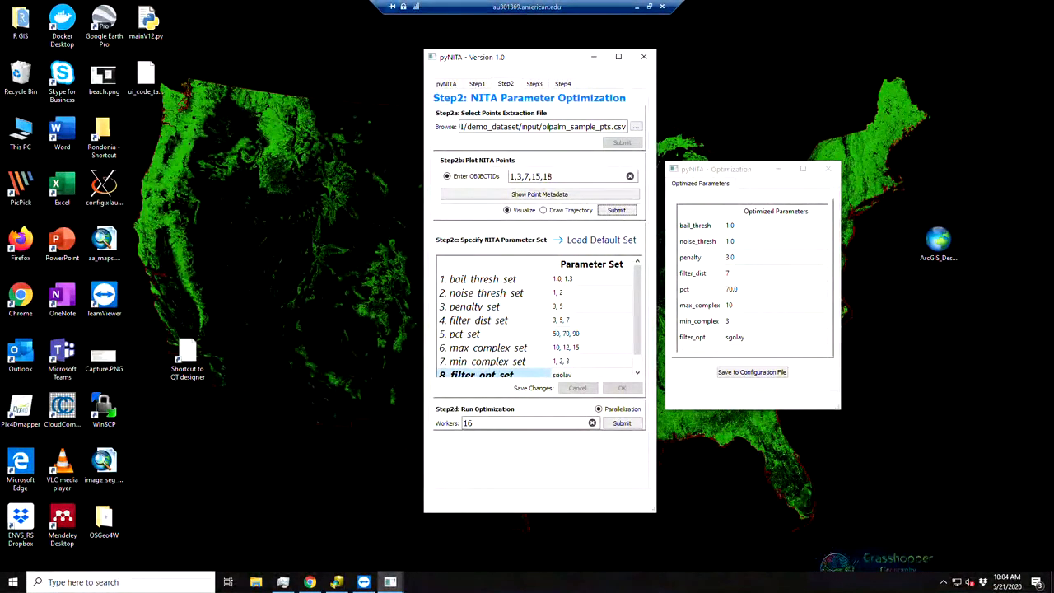